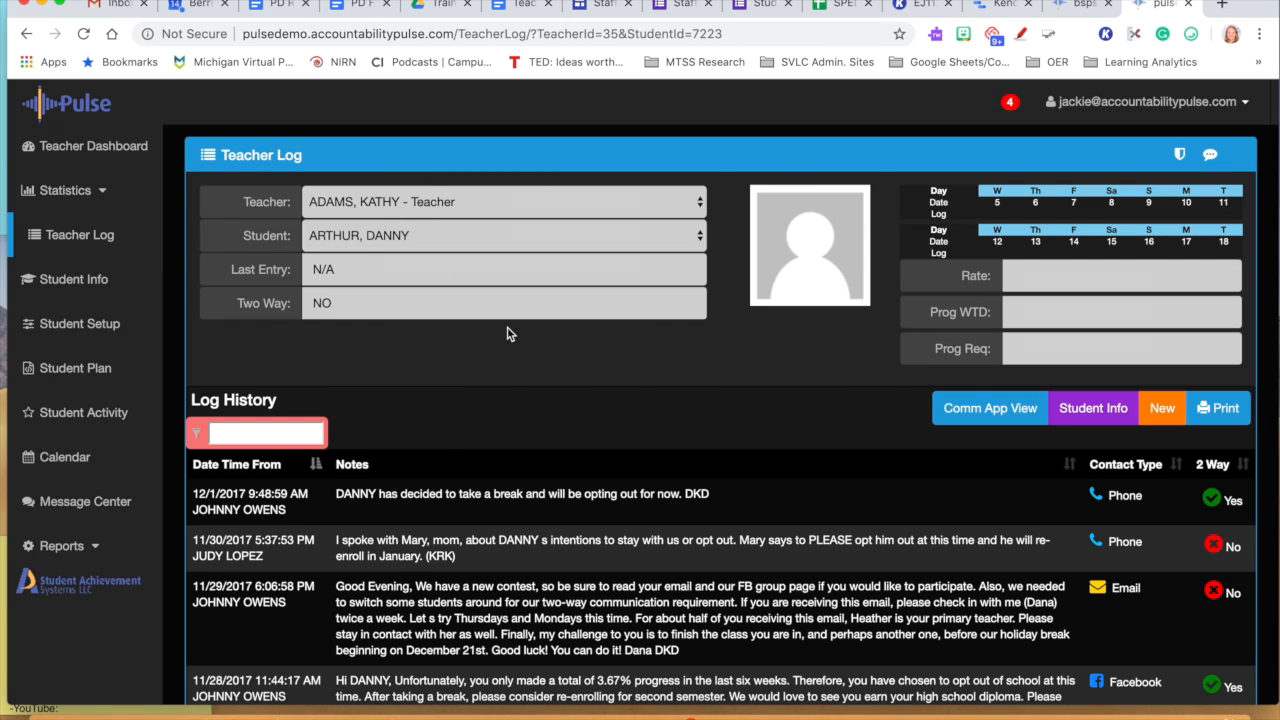
Step: Look over the available students and the current student's log history, including its filter field, without changing the student
{"action": "left_click", "coordinate": [646, 235]}
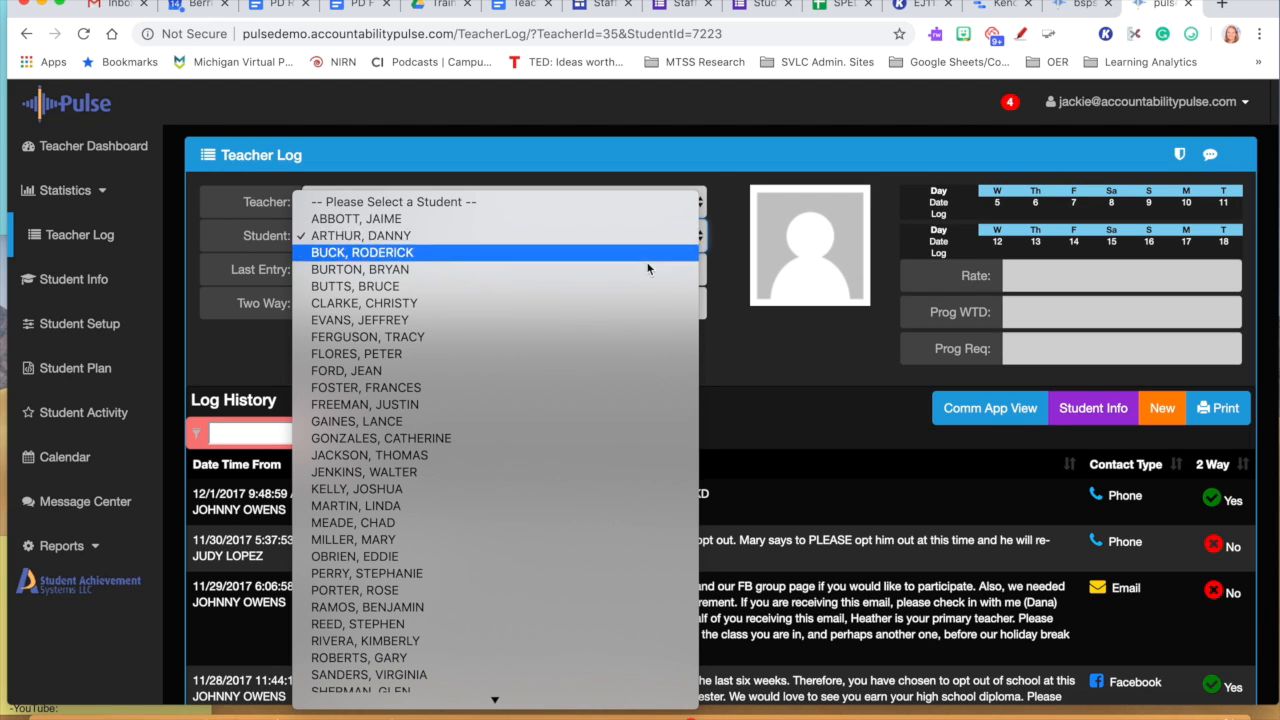
{"action": "left_click", "coordinate": [734, 240]}
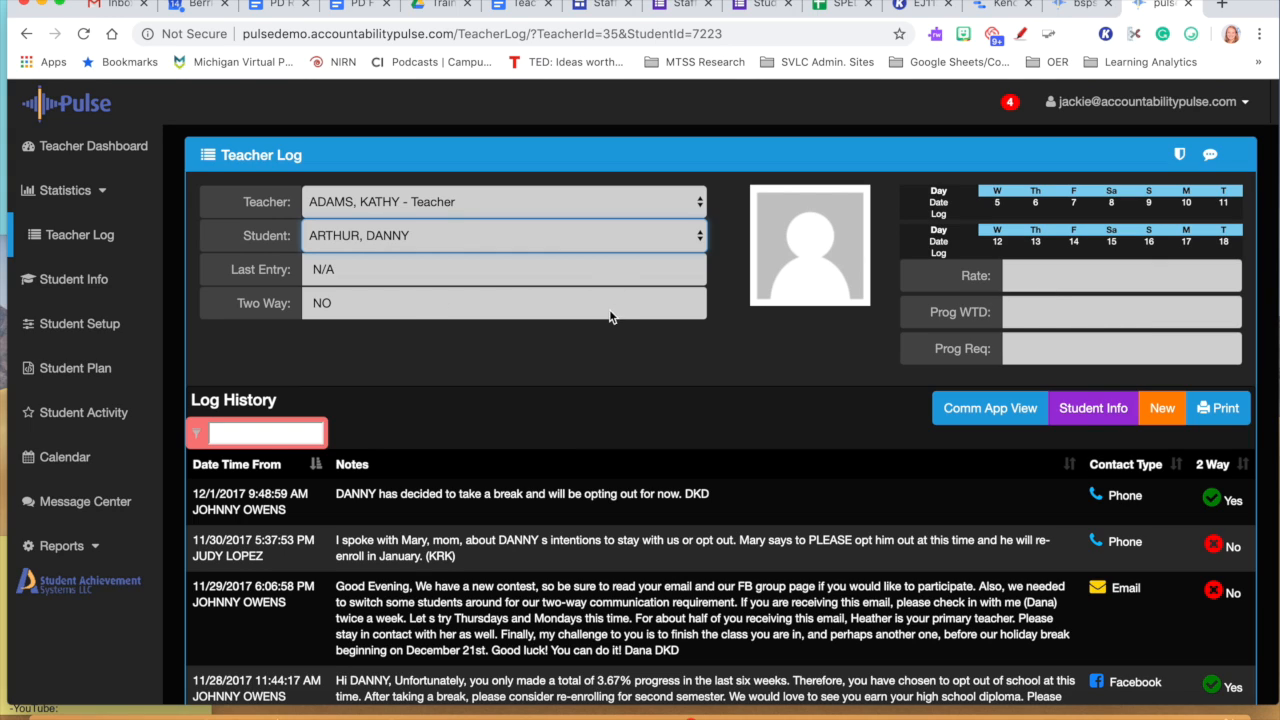
{"action": "scroll", "coordinate": [603, 321], "scroll_direction": "down", "scroll_amount": 1}
{"action": "scroll", "coordinate": [601, 321], "scroll_direction": "down", "scroll_amount": 1}
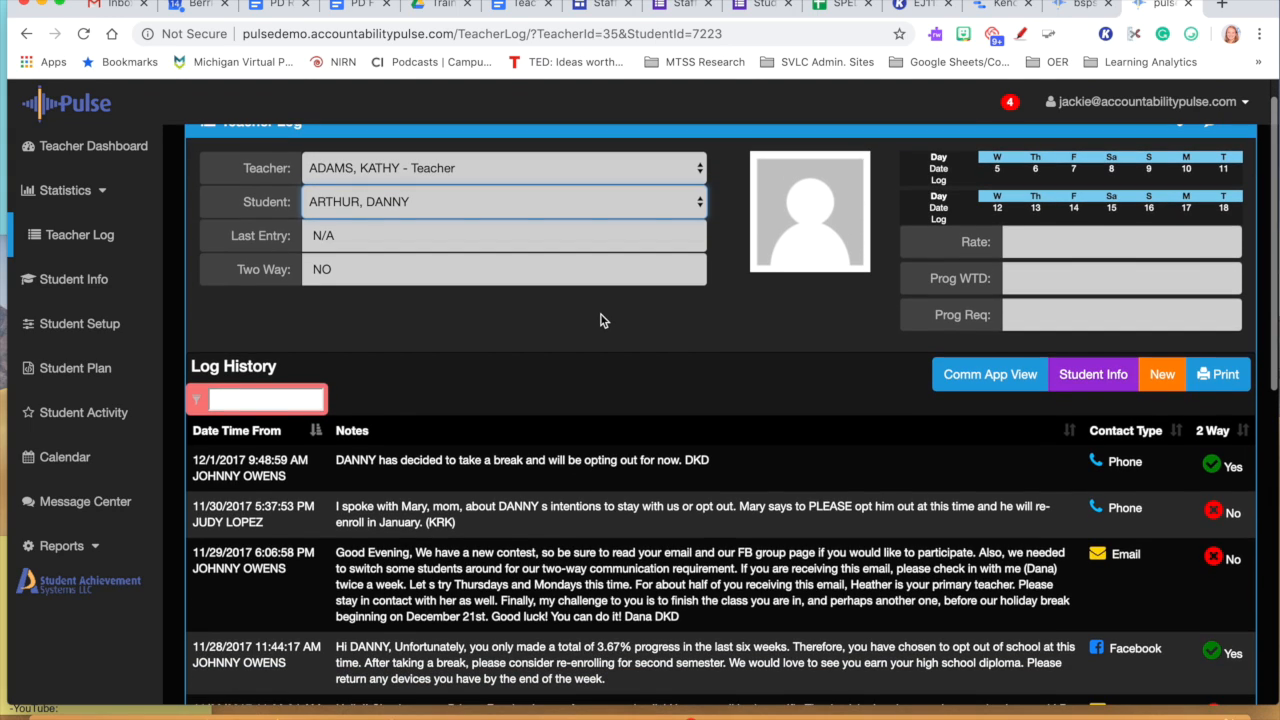
{"action": "scroll", "coordinate": [601, 321], "scroll_direction": "down", "scroll_amount": 4}
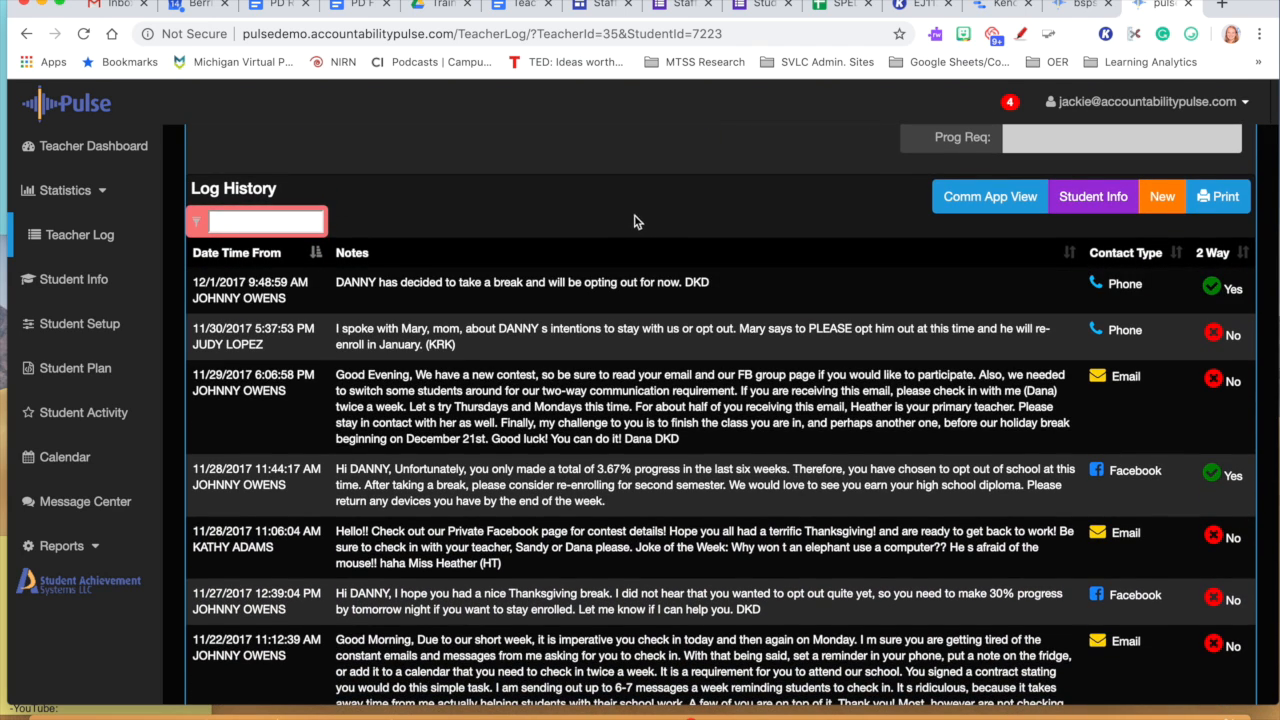
{"action": "scroll", "coordinate": [621, 198], "scroll_direction": "down", "scroll_amount": 1}
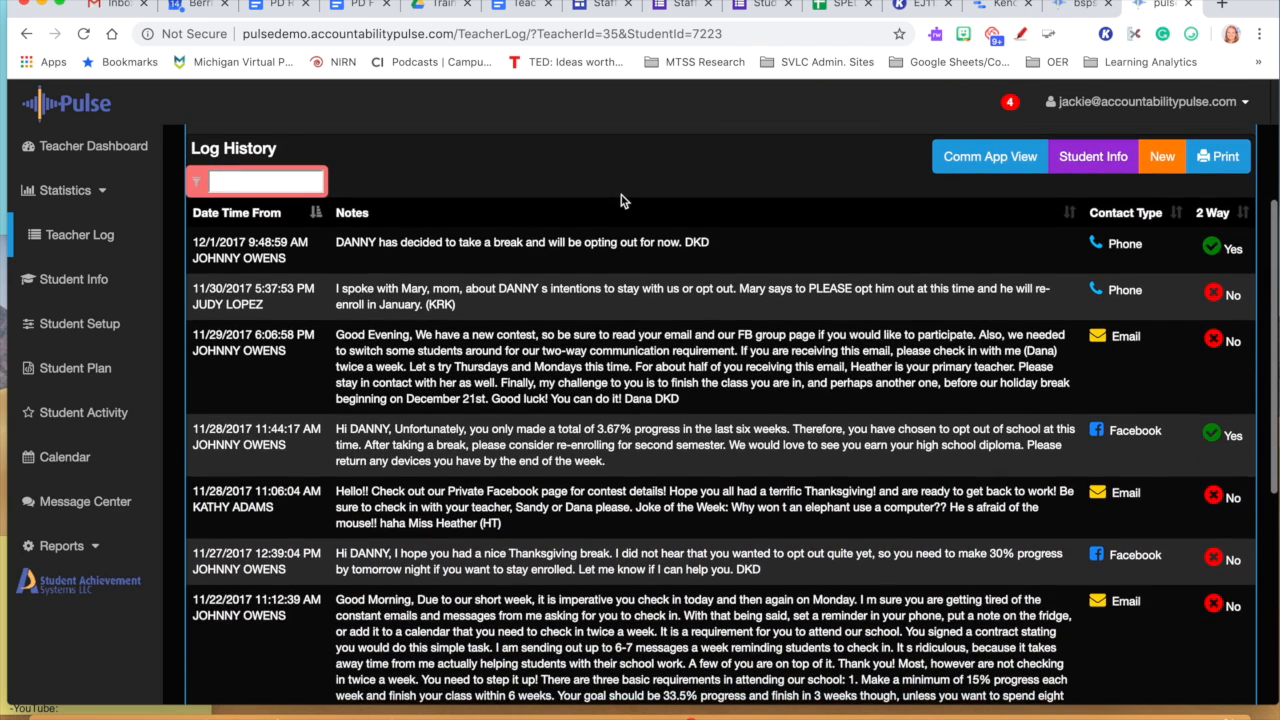
{"action": "left_click", "coordinate": [241, 178]}
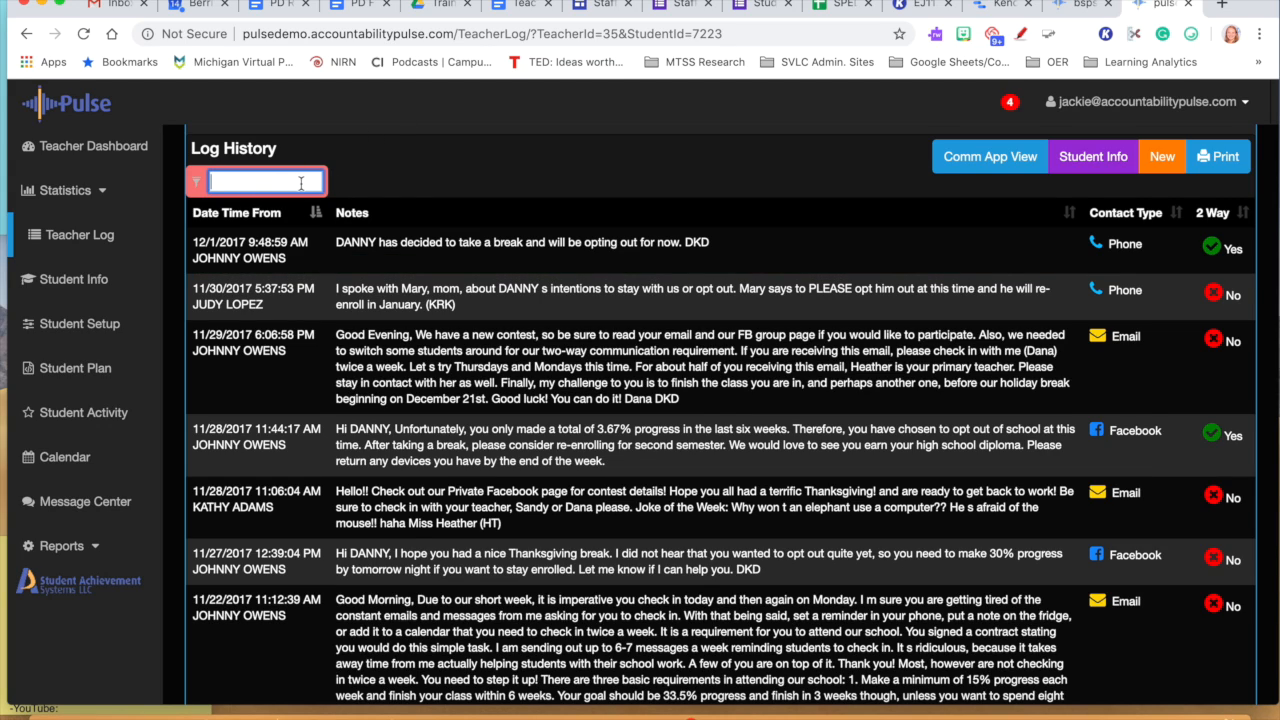
{"action": "scroll", "coordinate": [898, 190], "scroll_direction": "up", "scroll_amount": 1}
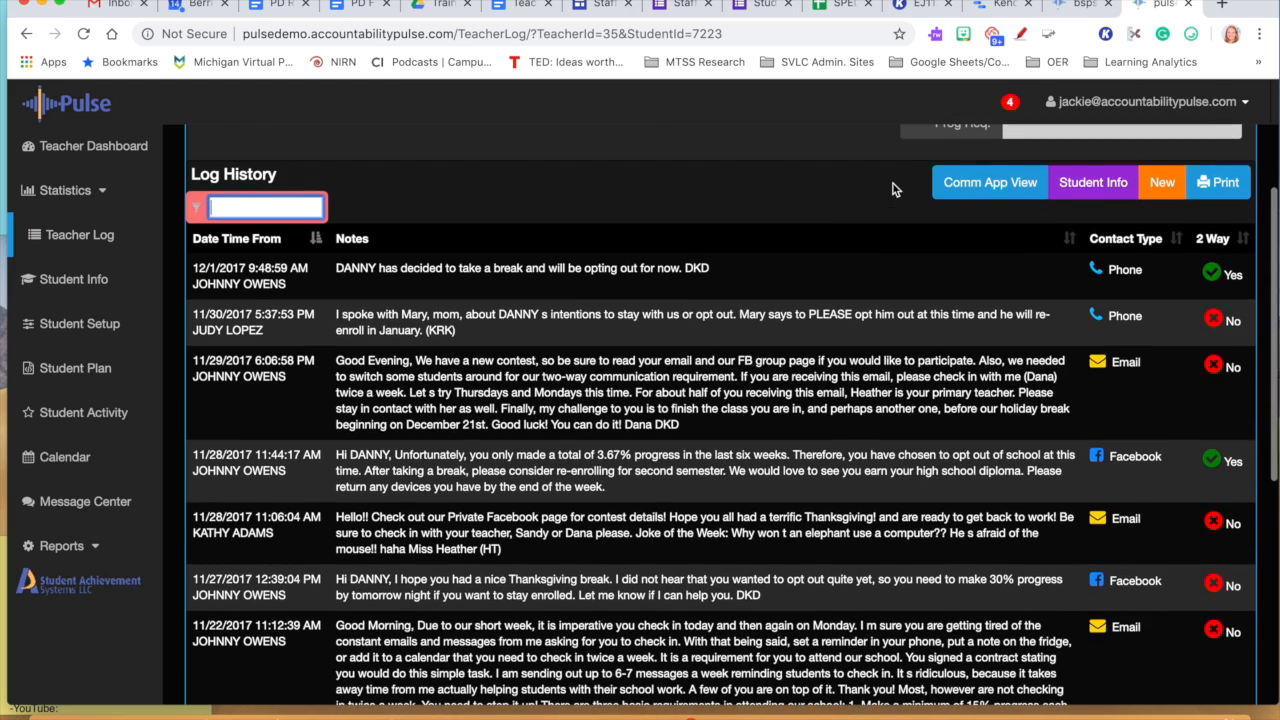
Step: View the student's Comm App messages, then close the view
{"action": "left_click", "coordinate": [996, 185]}
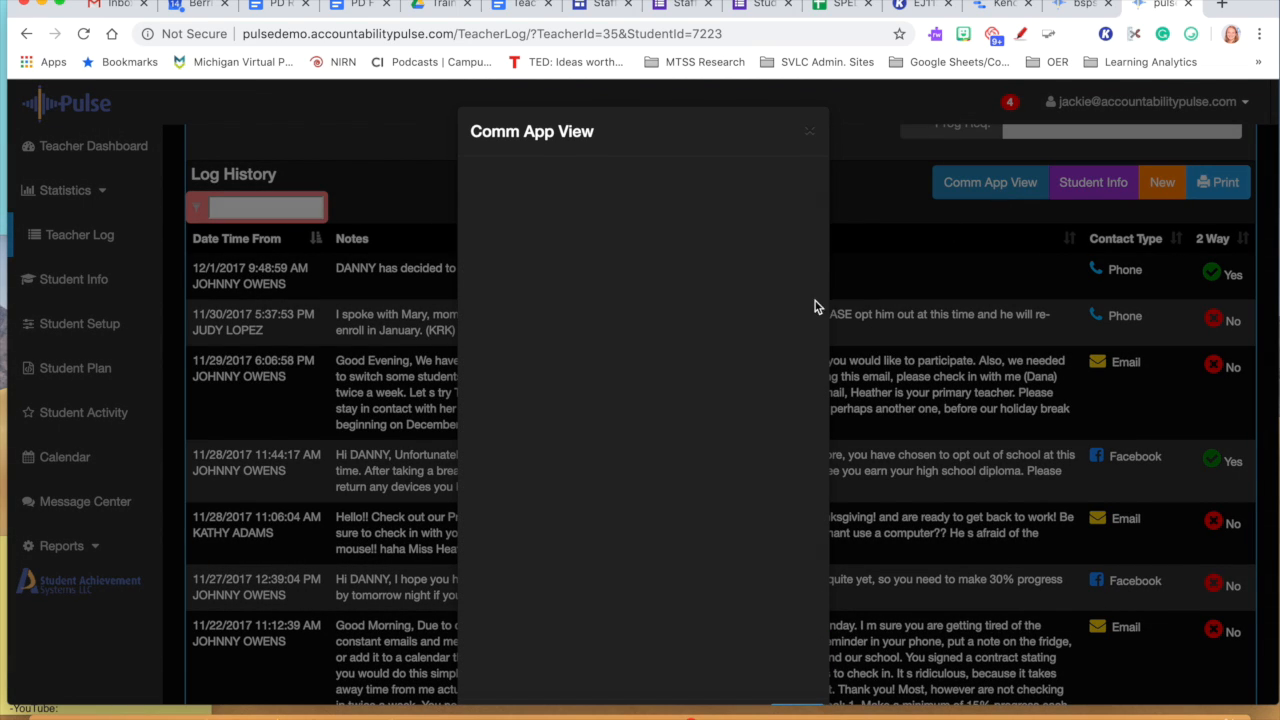
{"action": "scroll", "coordinate": [717, 488], "scroll_direction": "down", "scroll_amount": 2}
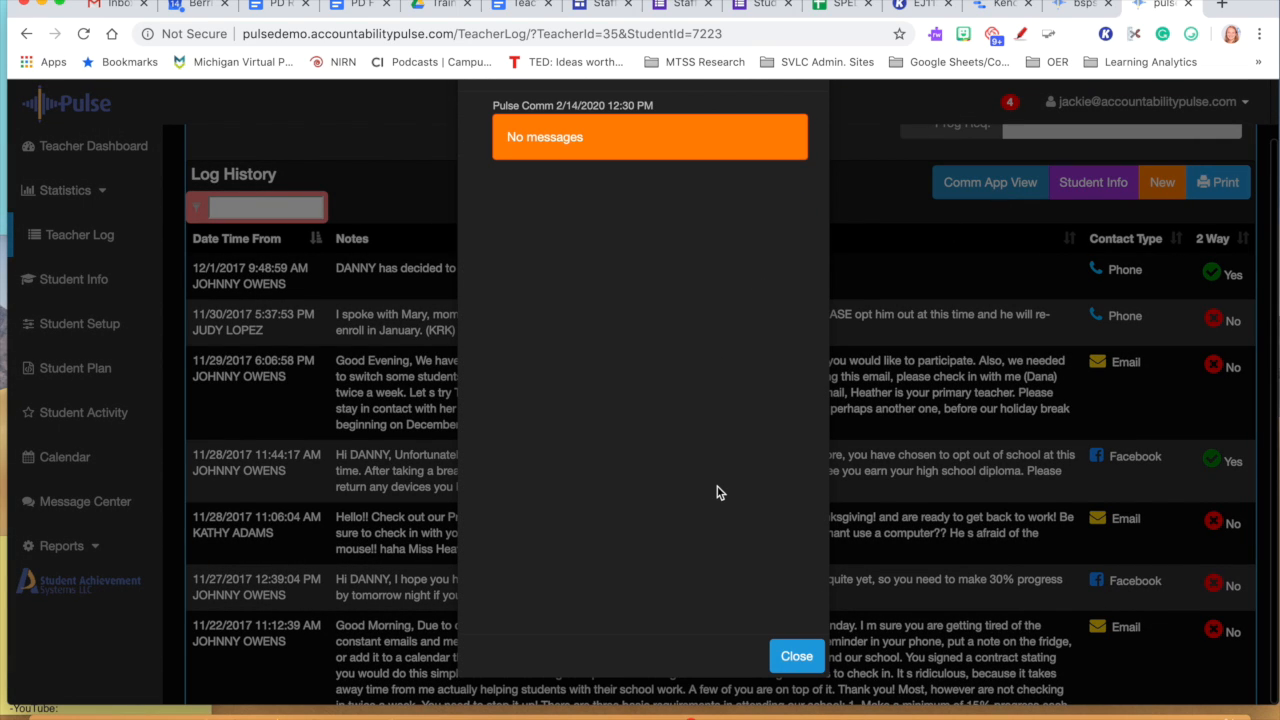
{"action": "scroll", "coordinate": [711, 294], "scroll_direction": "up", "scroll_amount": 2}
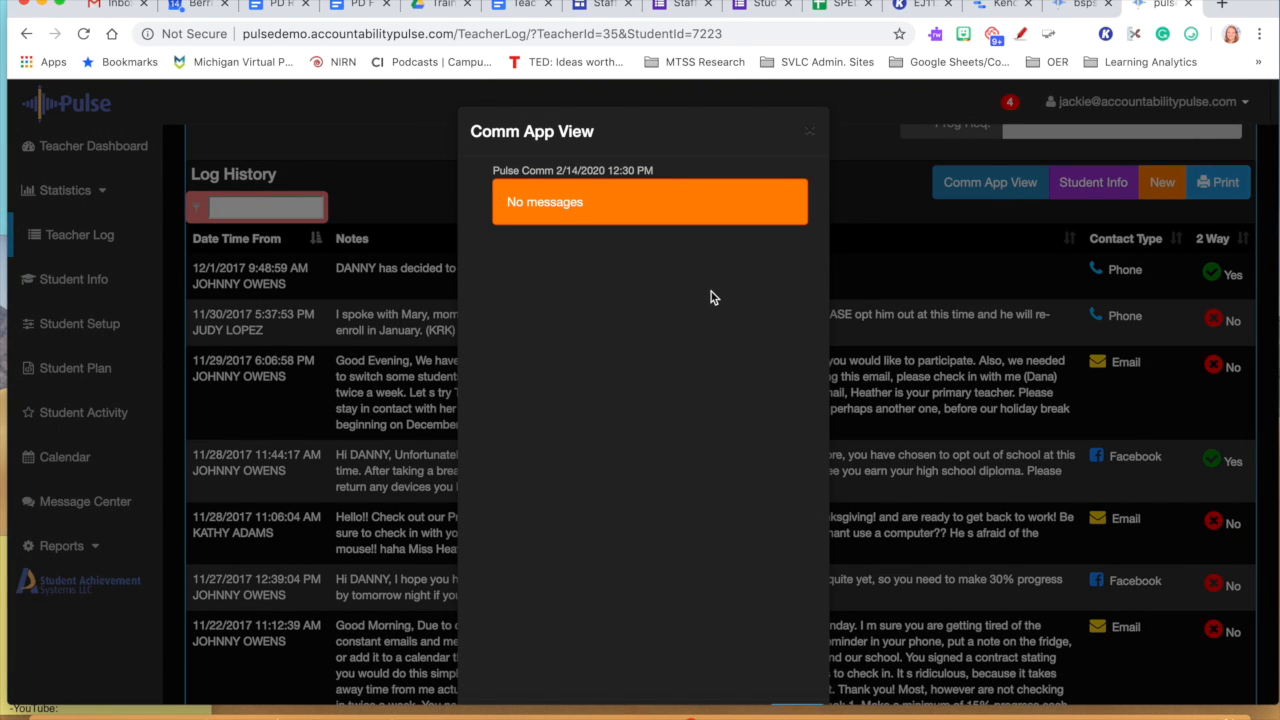
{"action": "scroll", "coordinate": [711, 294], "scroll_direction": "down", "scroll_amount": 1}
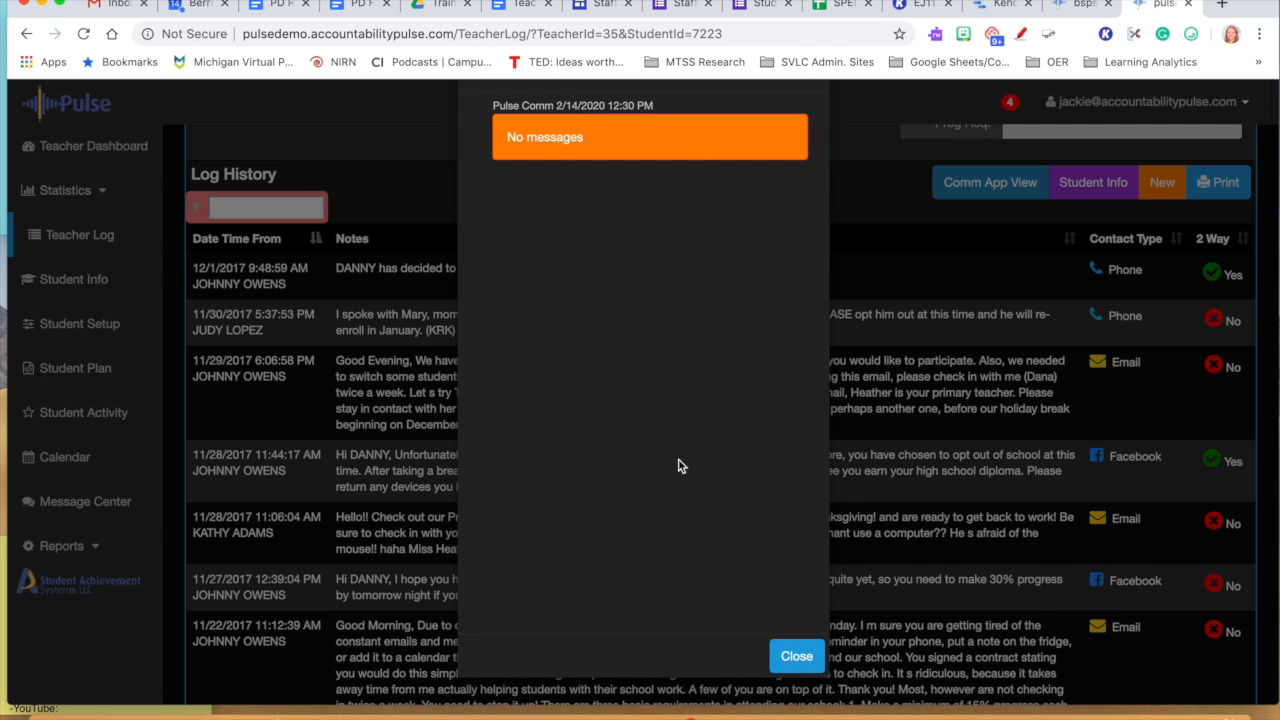
{"action": "left_click", "coordinate": [797, 656]}
Step: Start a new log entry for the current student with the contact type Attend Center
{"action": "scroll", "coordinate": [843, 334], "scroll_direction": "up", "scroll_amount": 1}
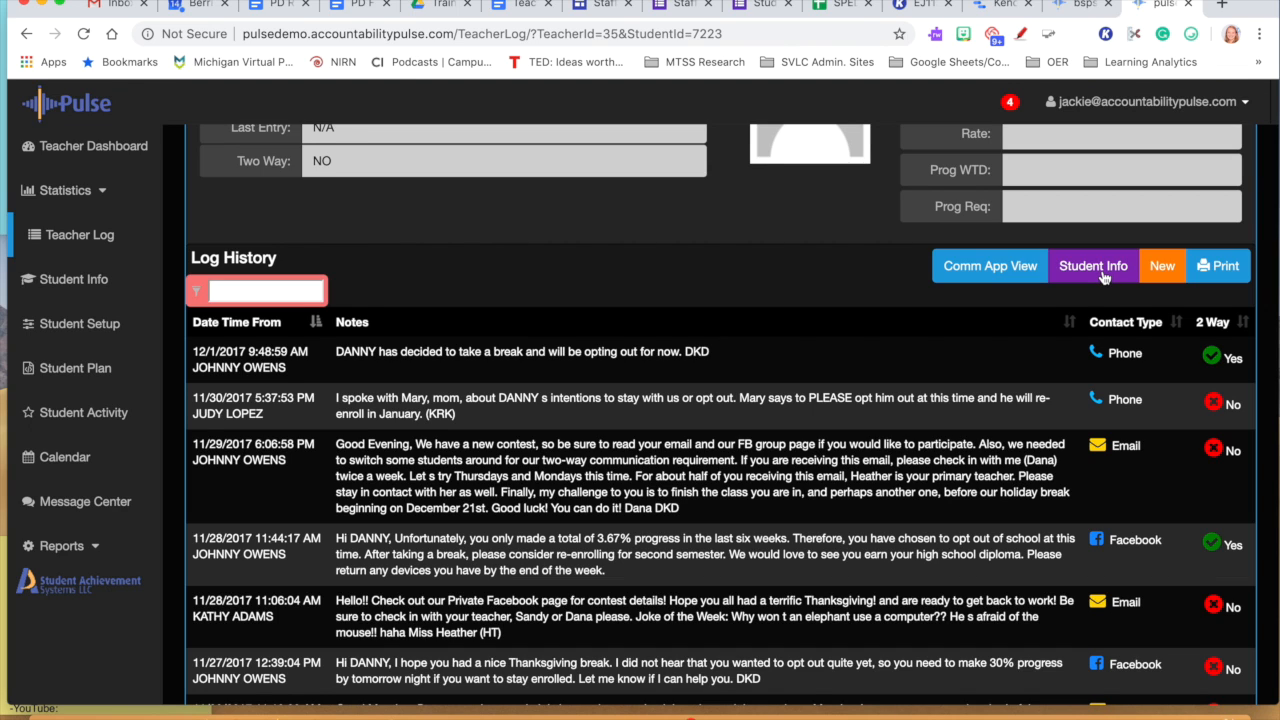
{"action": "scroll", "coordinate": [1104, 277], "scroll_direction": "up", "scroll_amount": 2}
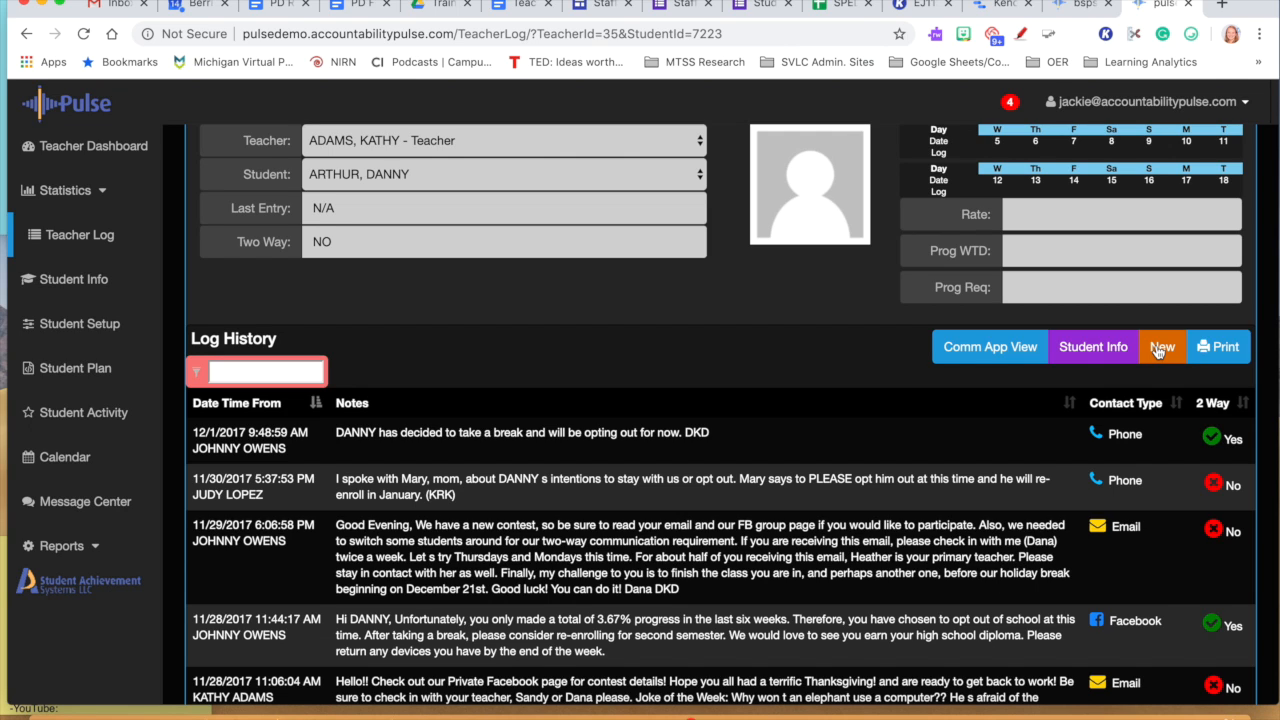
{"action": "left_click", "coordinate": [1160, 348]}
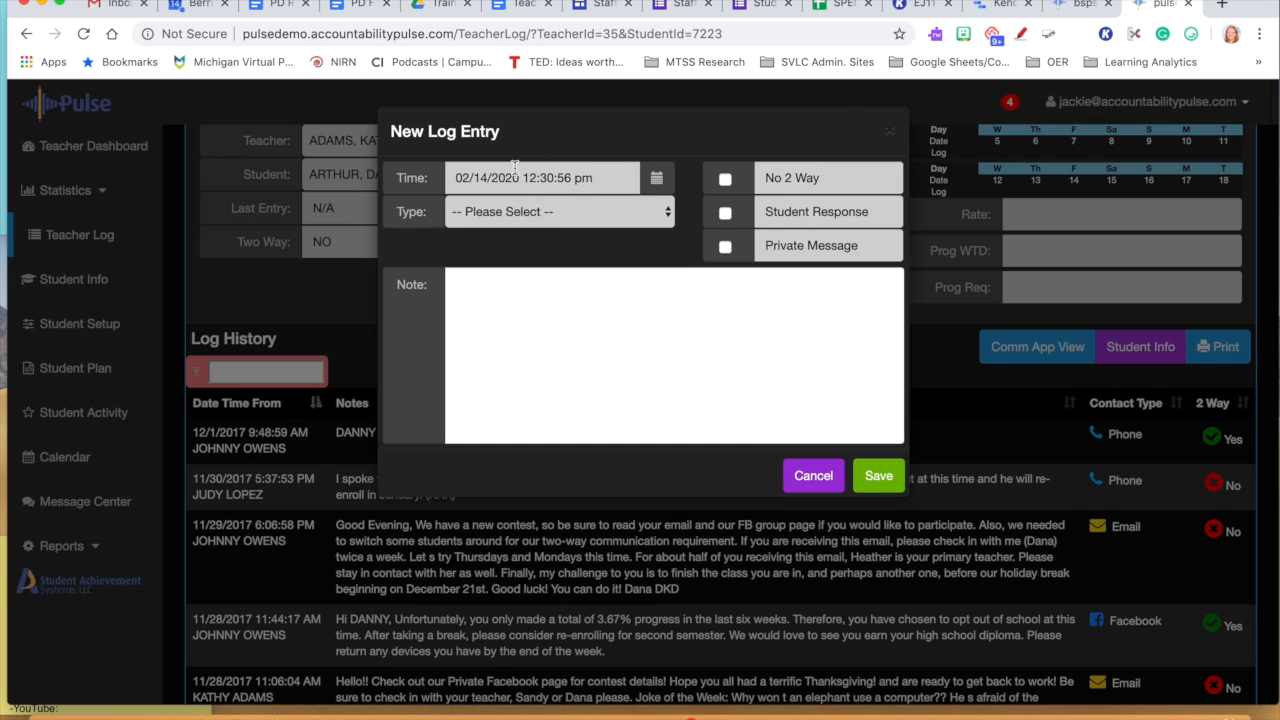
{"action": "left_click", "coordinate": [558, 213]}
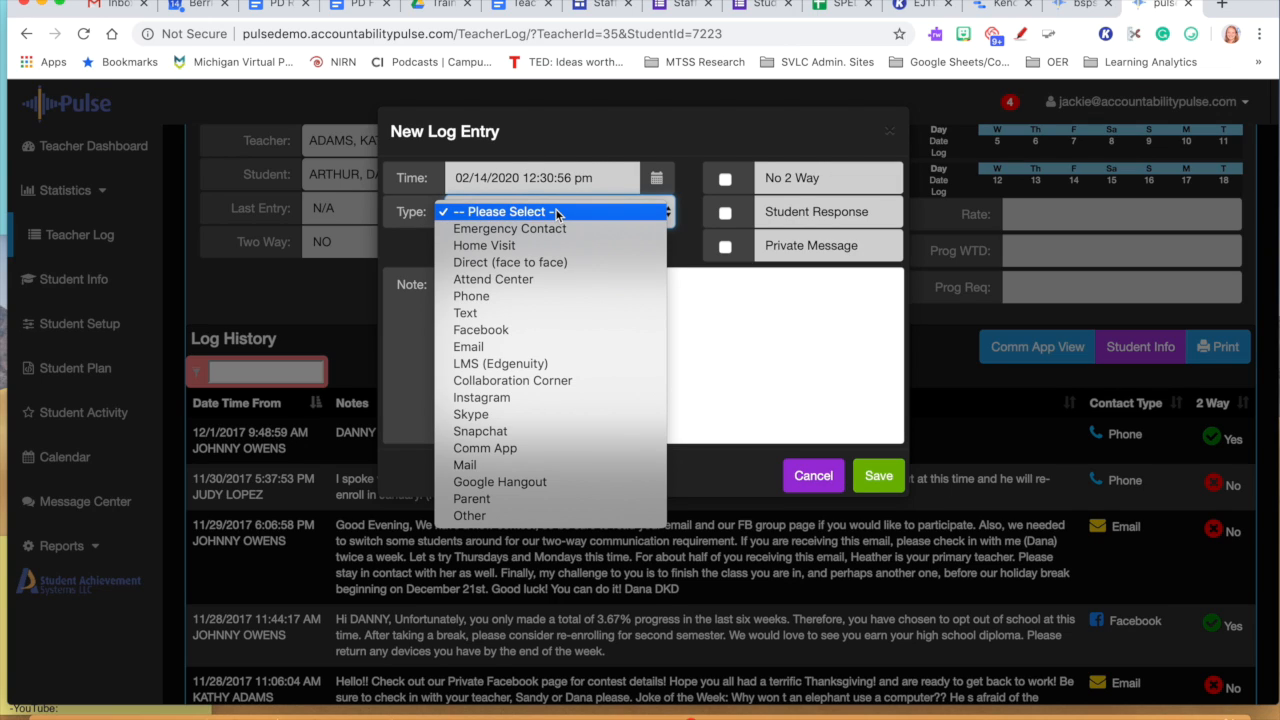
{"action": "left_click", "coordinate": [542, 281]}
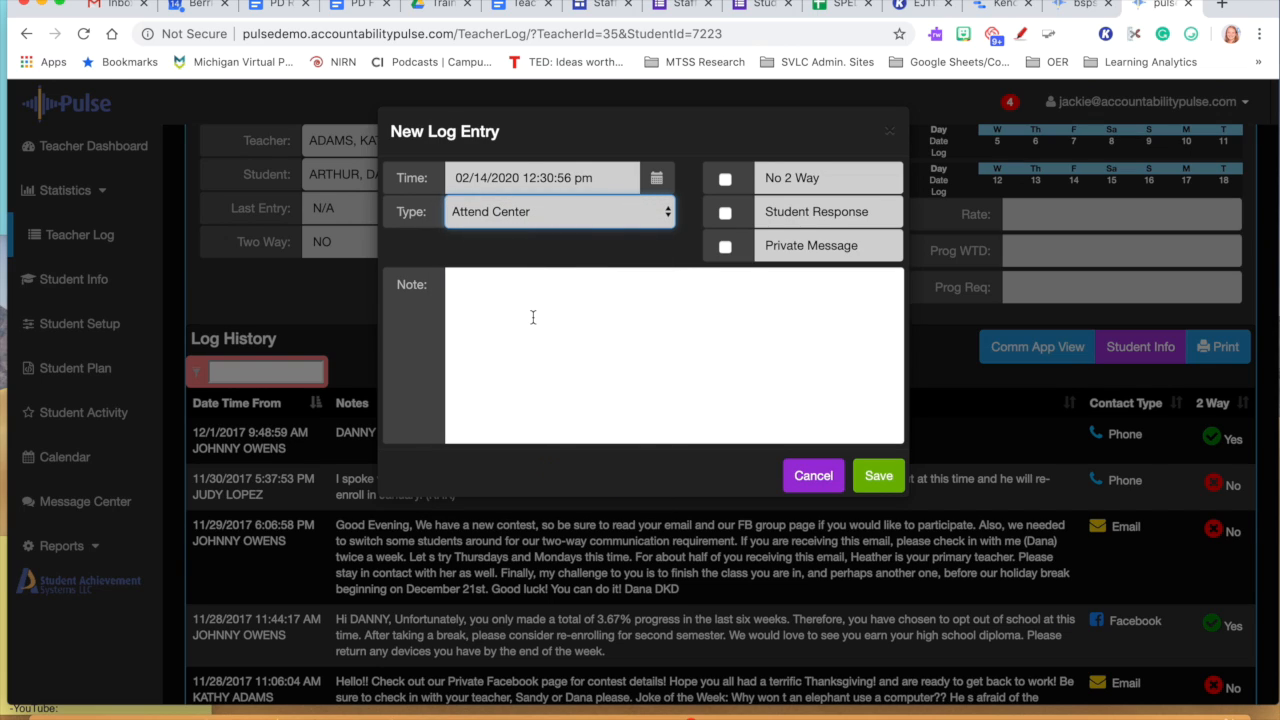
Step: Write a note that the student, by first name, "came in to work on his Algebra 2B class, we worked on polynomials."
{"action": "left_click", "coordinate": [533, 317]}
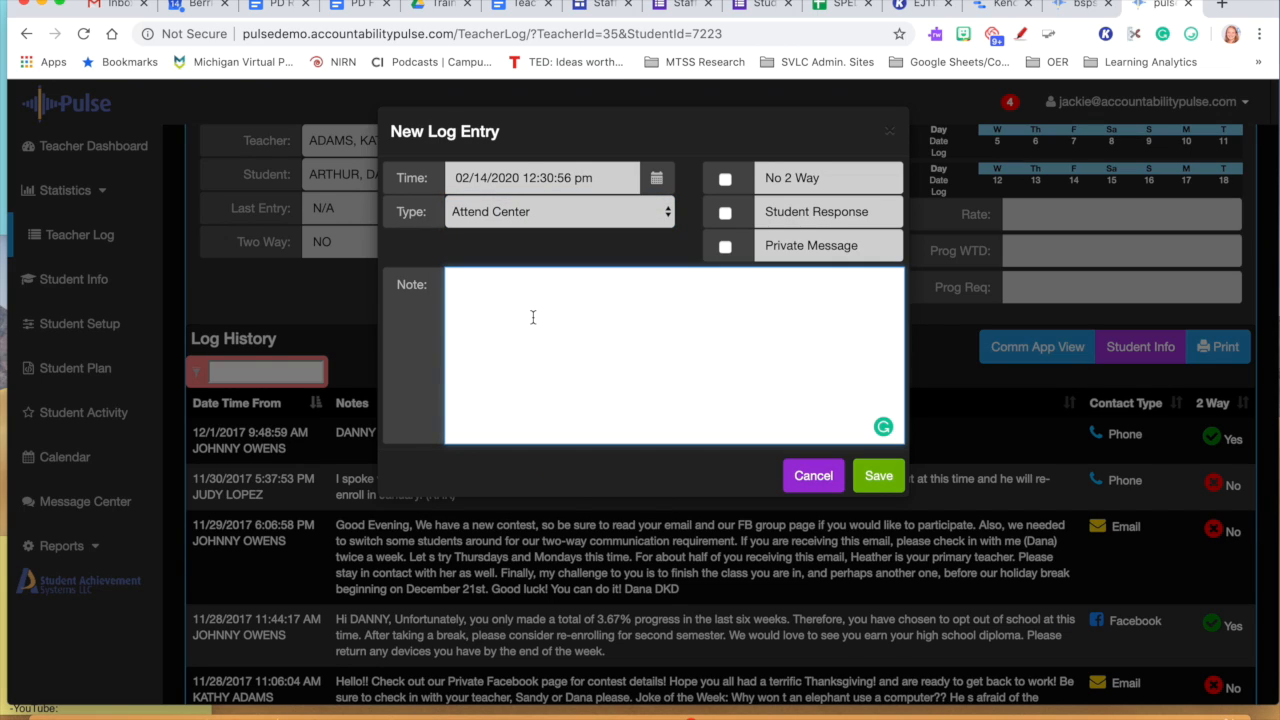
{"action": "type", "text": "Danny came in to work on his m"}
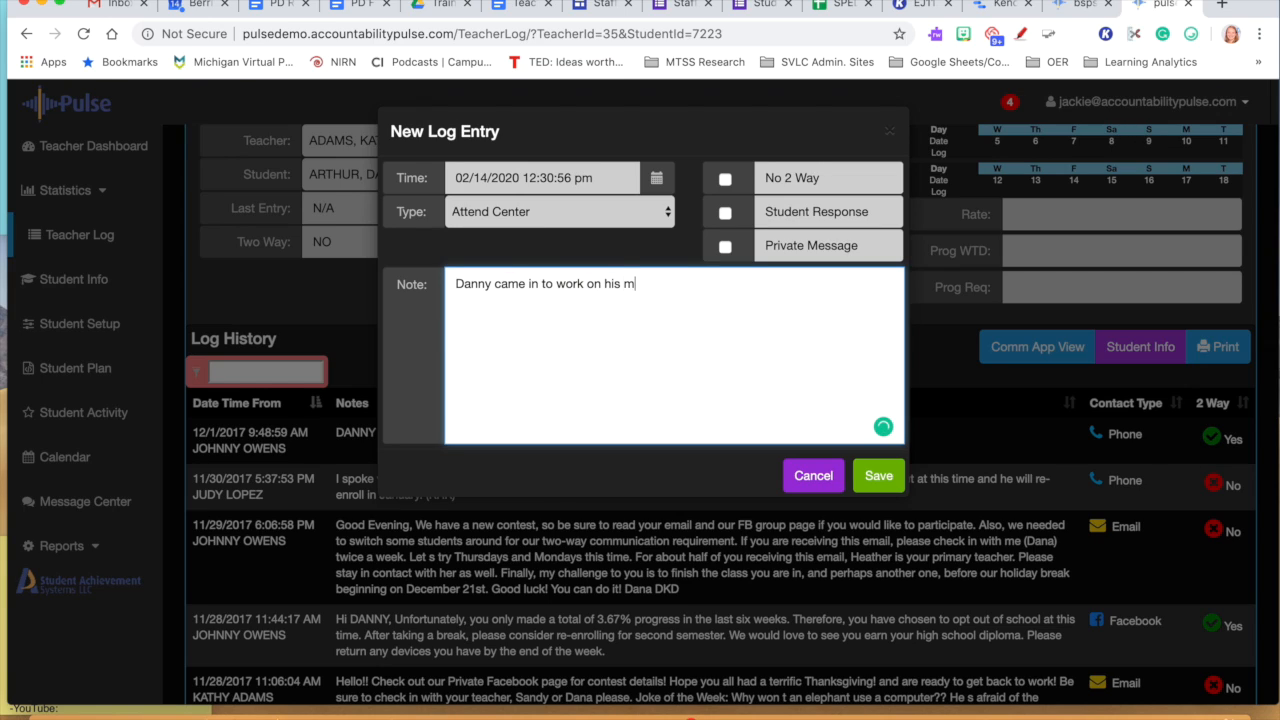
{"action": "type", "text": "ath class,"}
{"action": "left_click_drag", "start_coordinate": [652, 284], "coordinate": [624, 284]}
{"action": "type", "text": "Algebra 2B"}
{"action": "type", "text": "we worked on polynomials."}
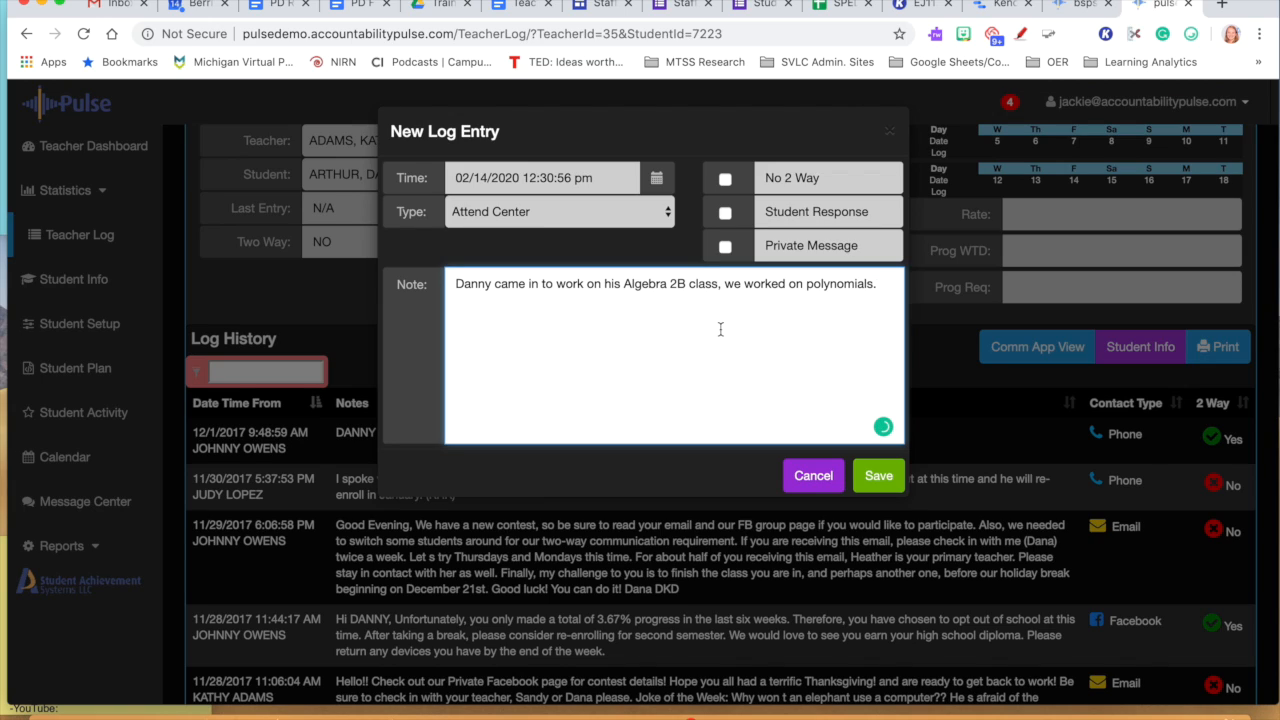
Step: Mark the log entry as a Student Response and save it
{"action": "left_click", "coordinate": [727, 214]}
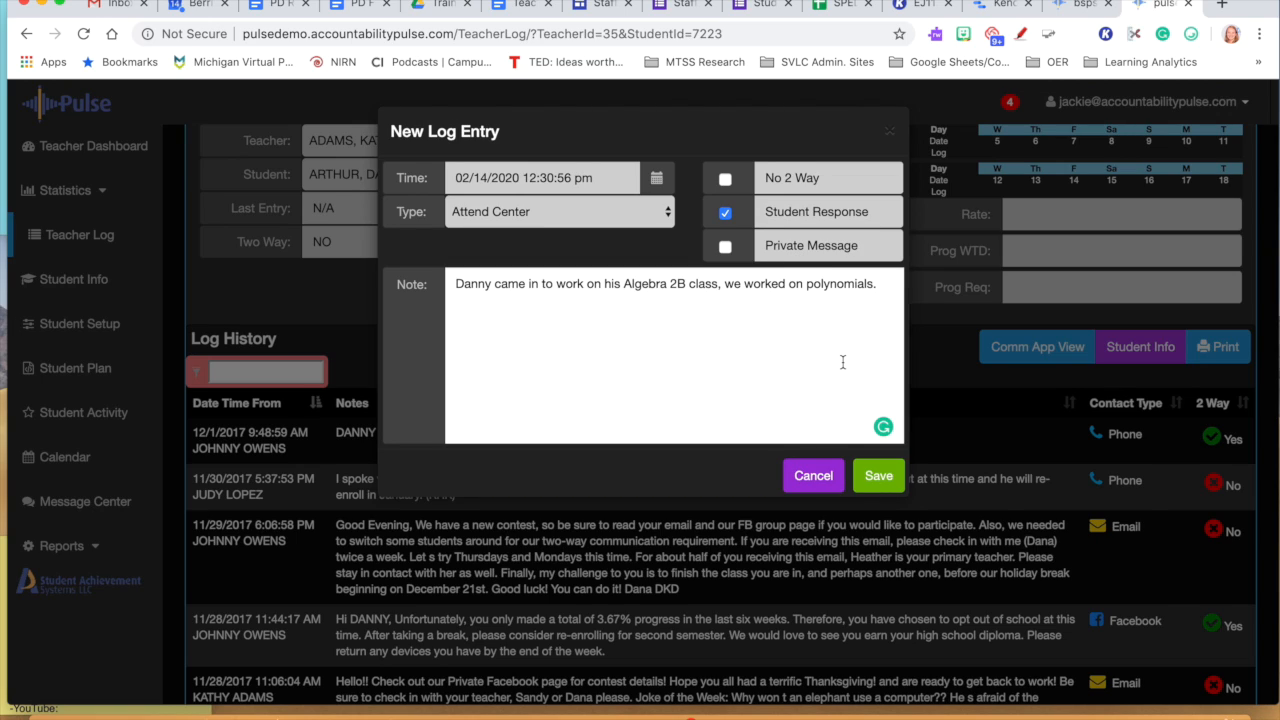
{"action": "left_click", "coordinate": [885, 478]}
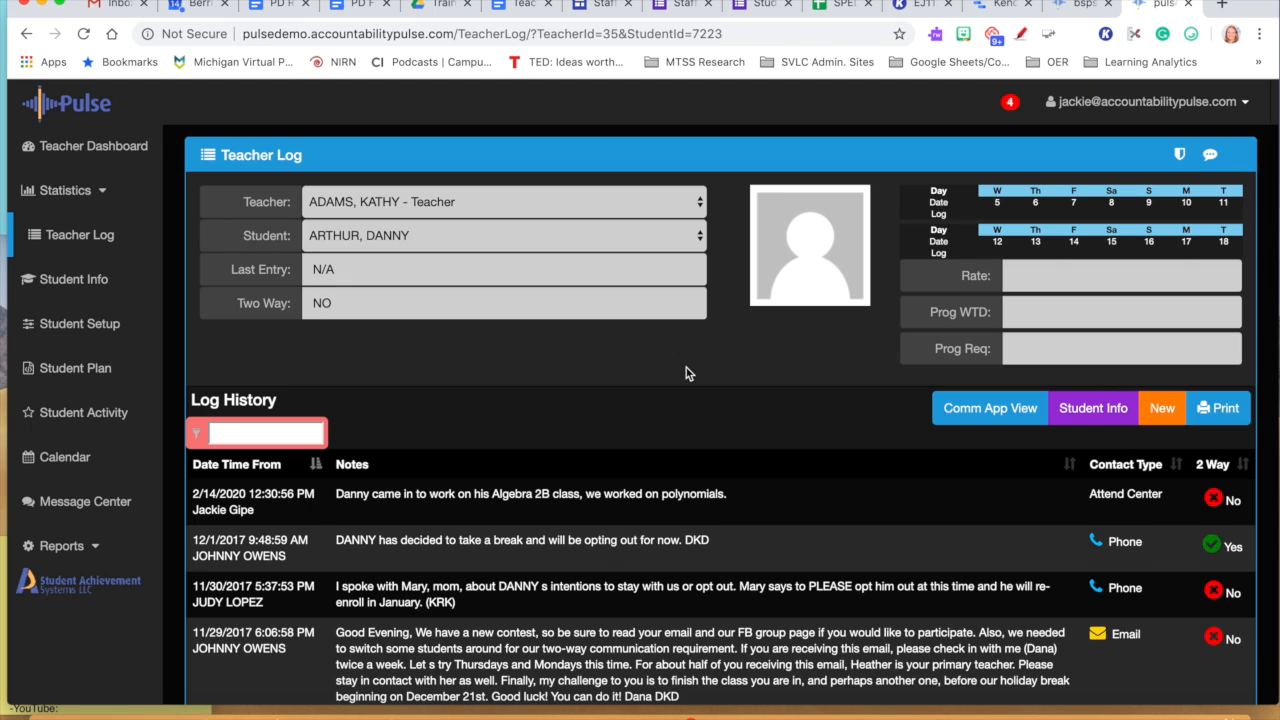
Step: Preview the printable teacher log, inspect its date range and Two Way Only option, and close it without printing
{"action": "left_click", "coordinate": [1234, 413]}
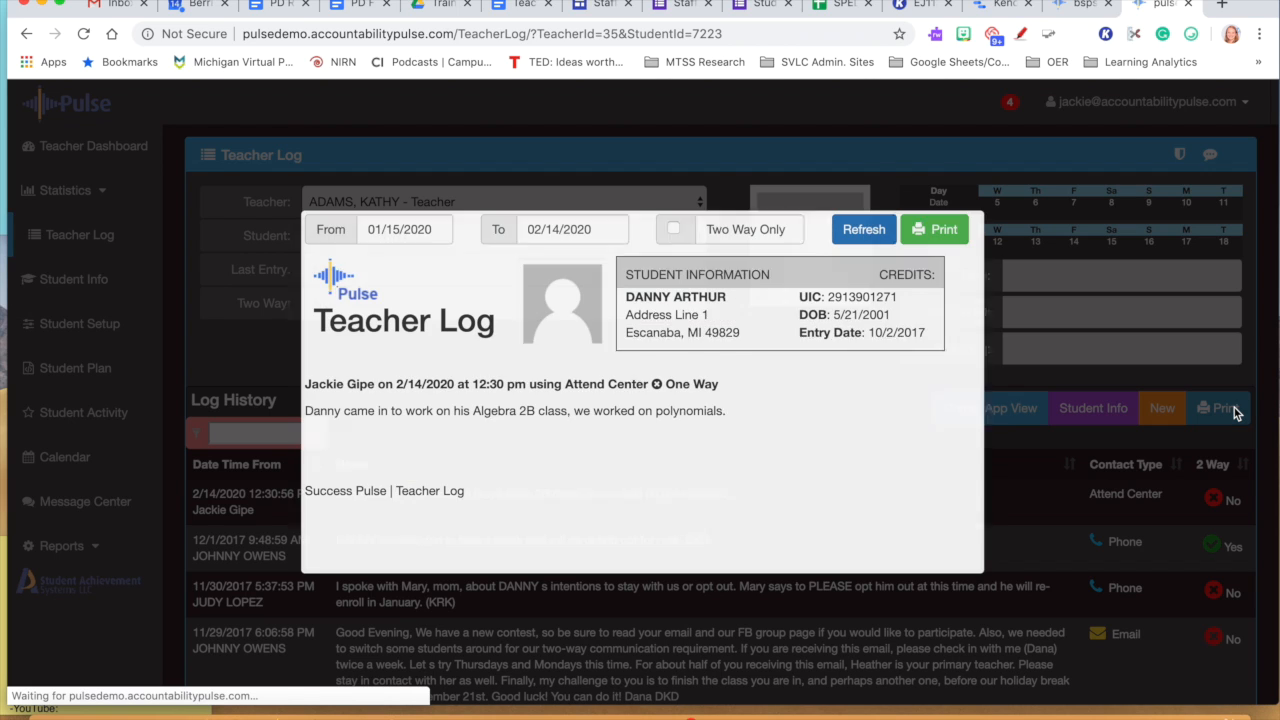
{"action": "left_click", "coordinate": [385, 229]}
{"action": "left_click", "coordinate": [537, 229]}
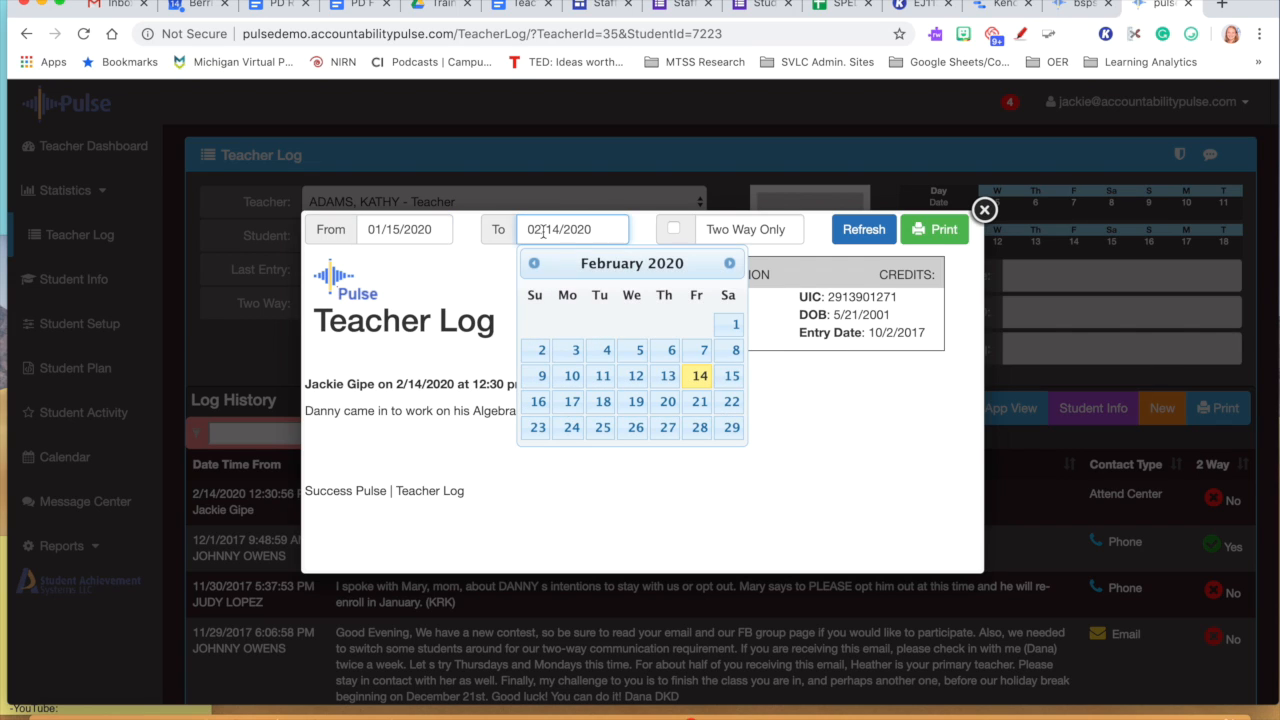
{"action": "left_click", "coordinate": [469, 267]}
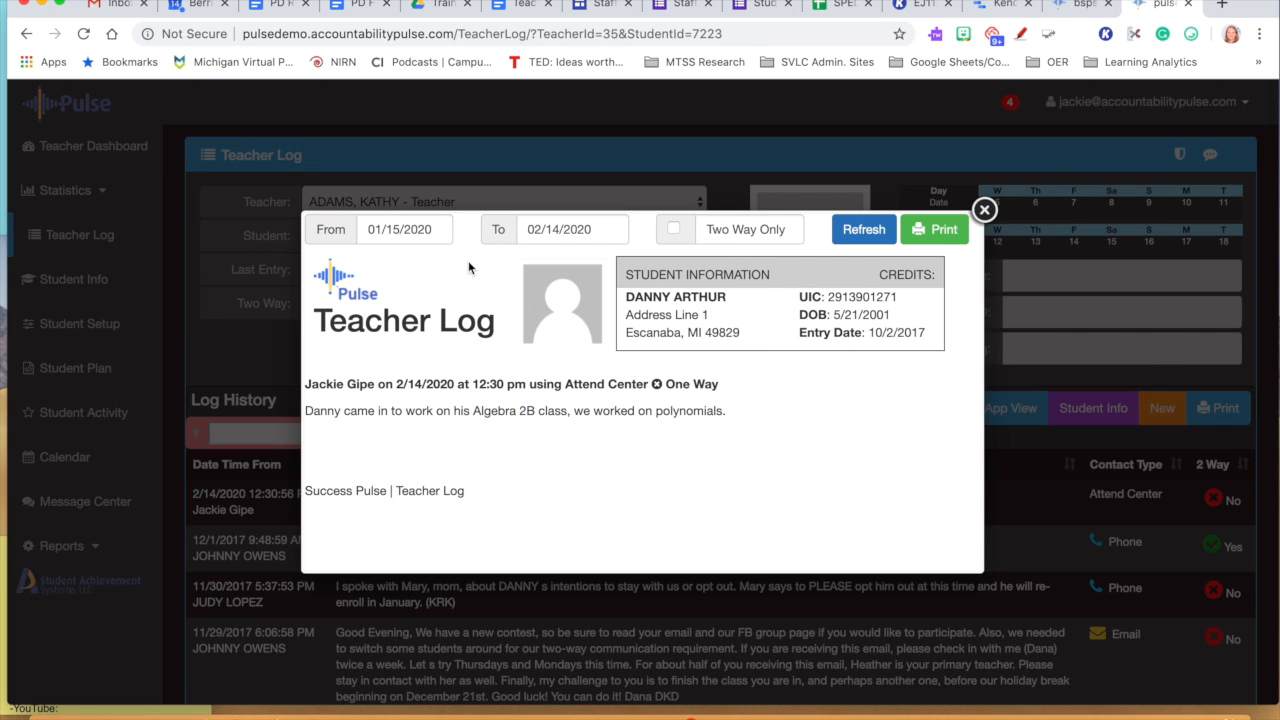
{"action": "left_click", "coordinate": [673, 229]}
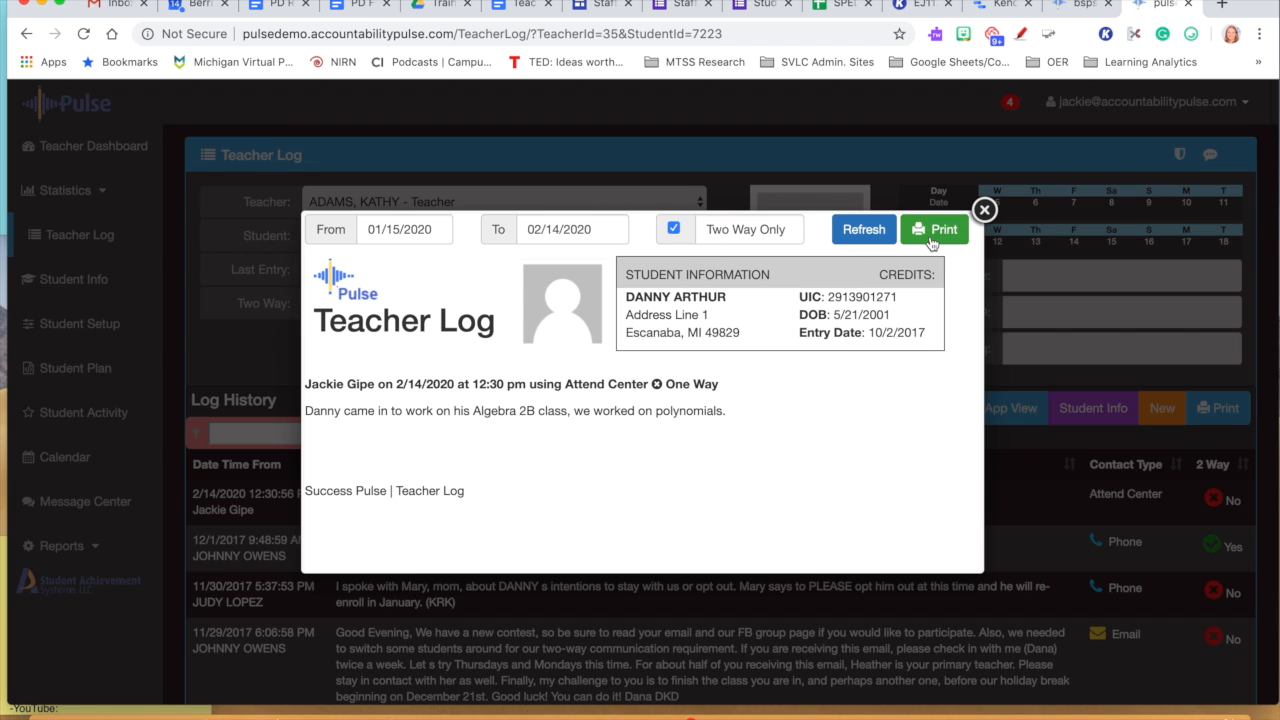
{"action": "left_click", "coordinate": [985, 210]}
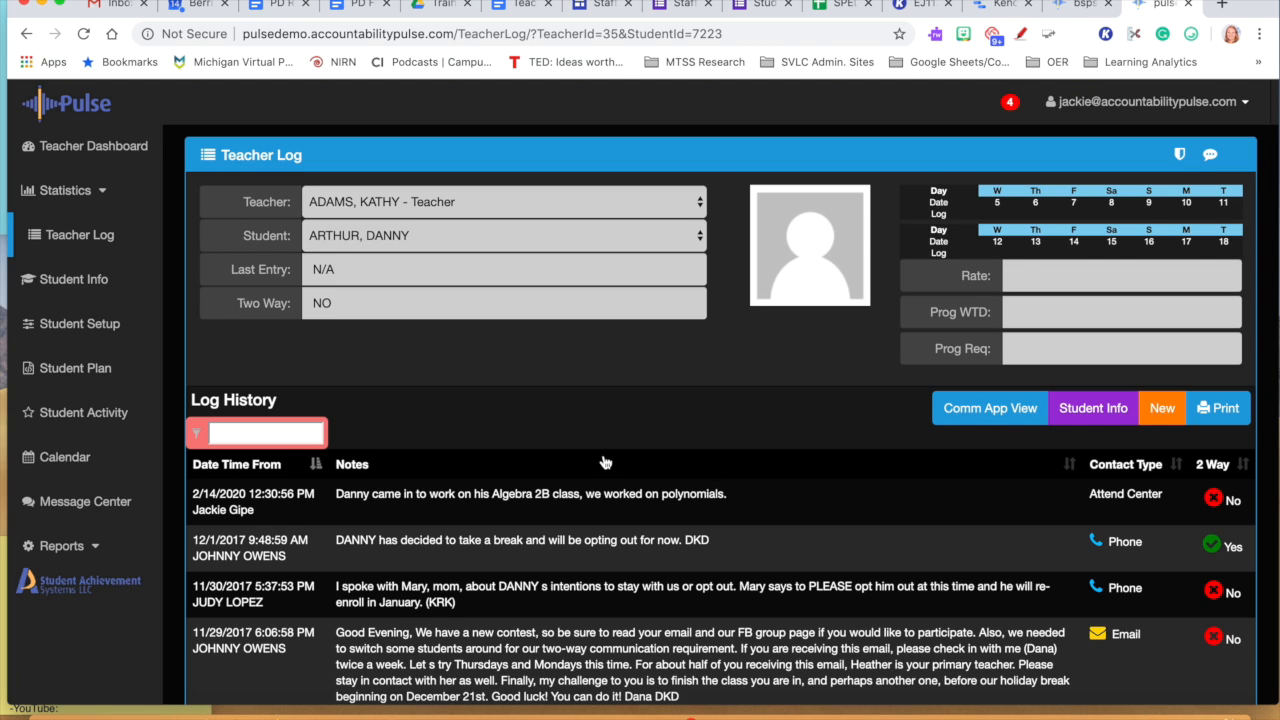
Step: Review the log history sorted by 2 Way in both directions, by Contact Type, and by date with the newest first
{"action": "scroll", "coordinate": [605, 462], "scroll_direction": "down", "scroll_amount": 3}
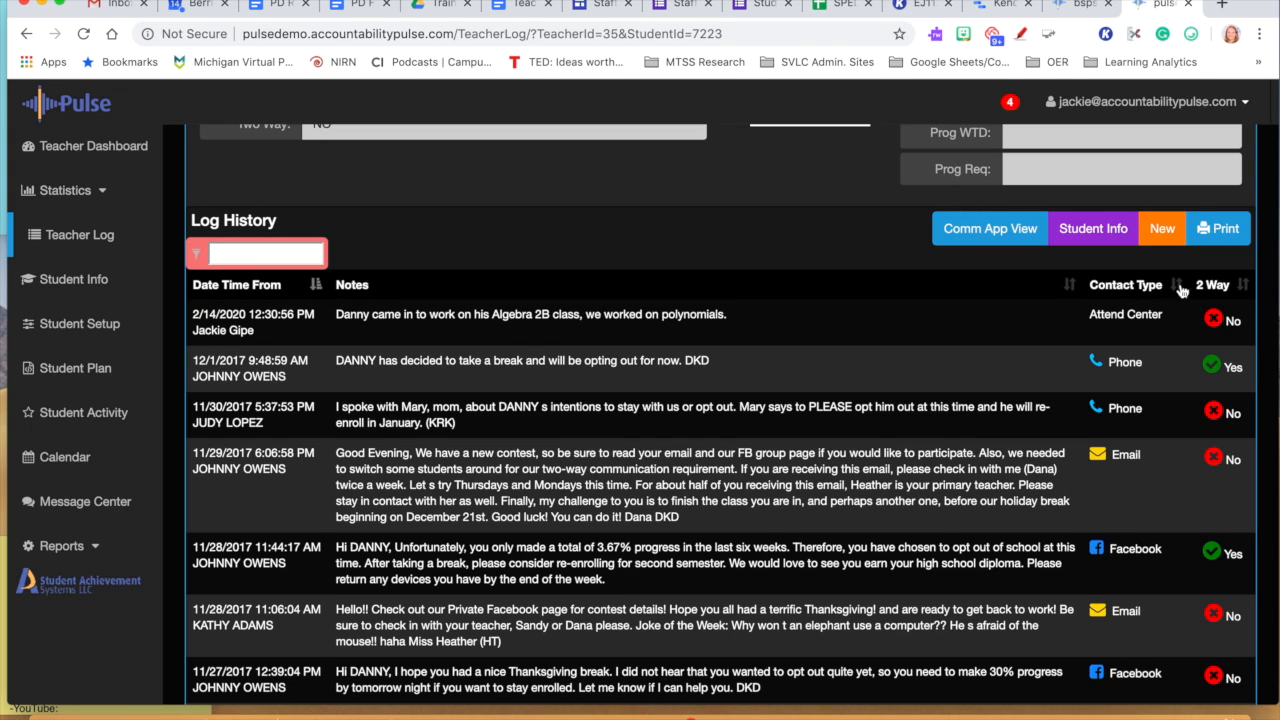
{"action": "left_click", "coordinate": [1211, 289]}
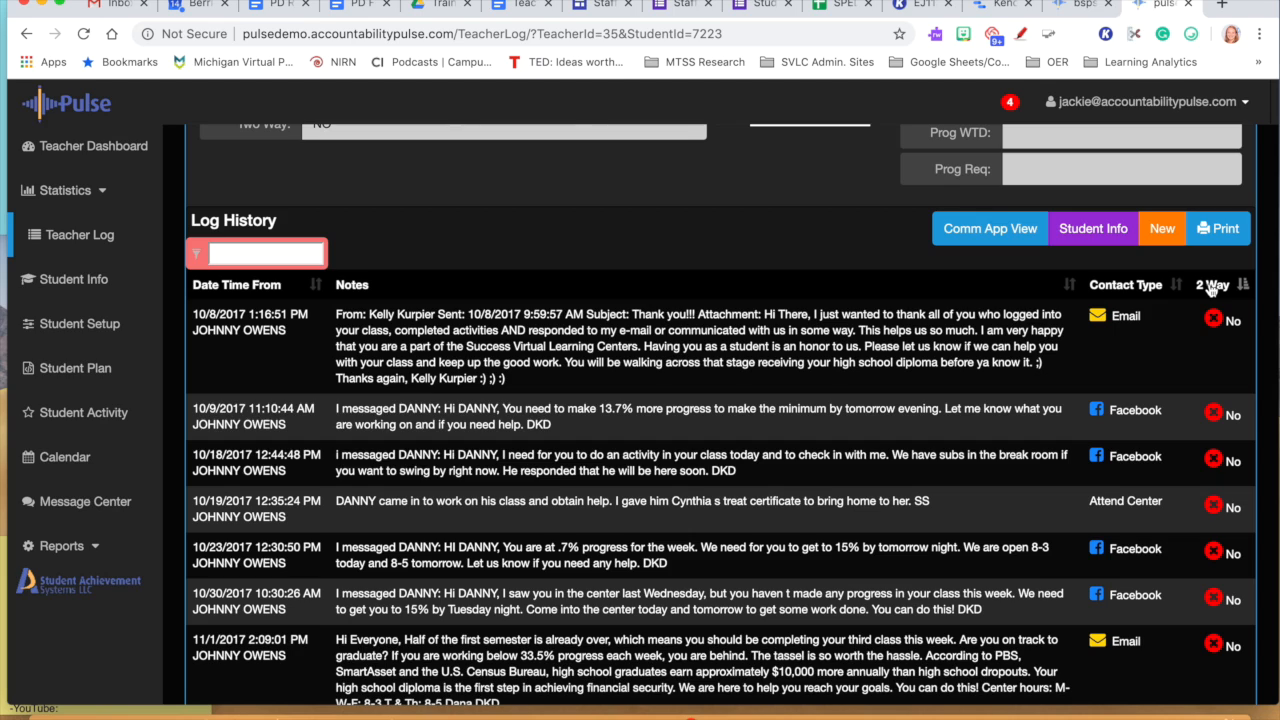
{"action": "left_click", "coordinate": [1211, 289]}
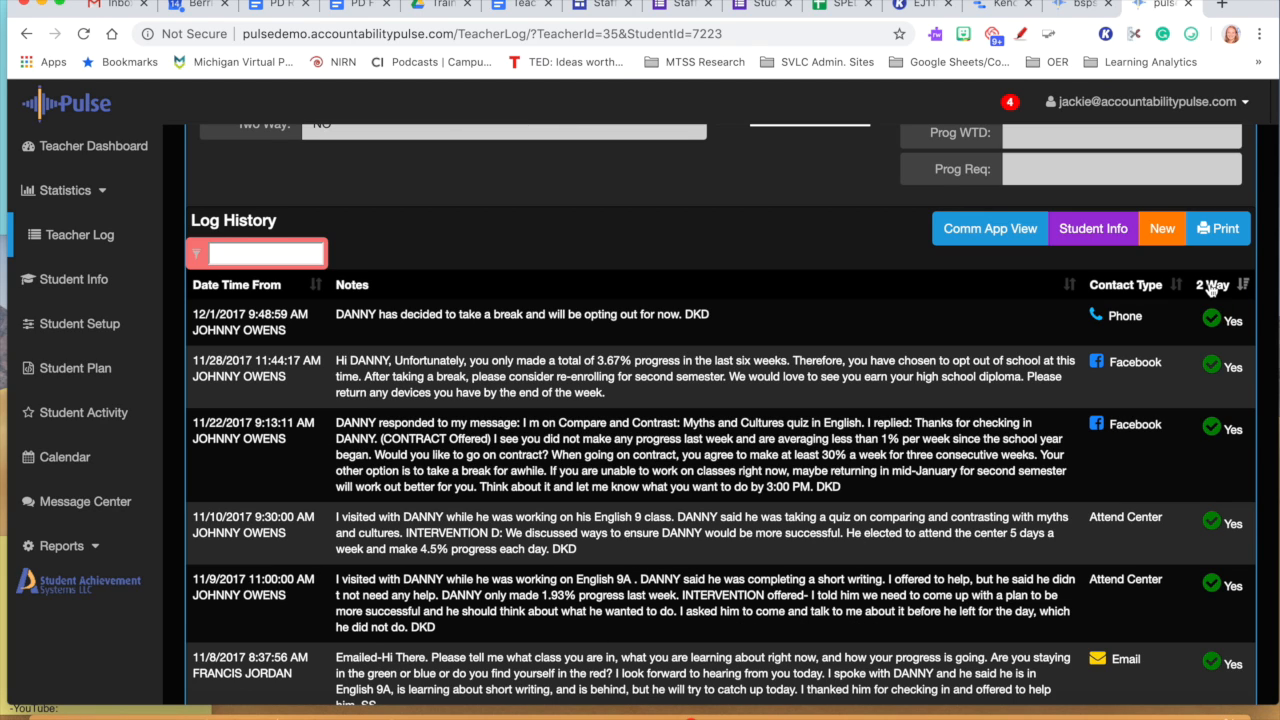
{"action": "left_click", "coordinate": [1113, 289]}
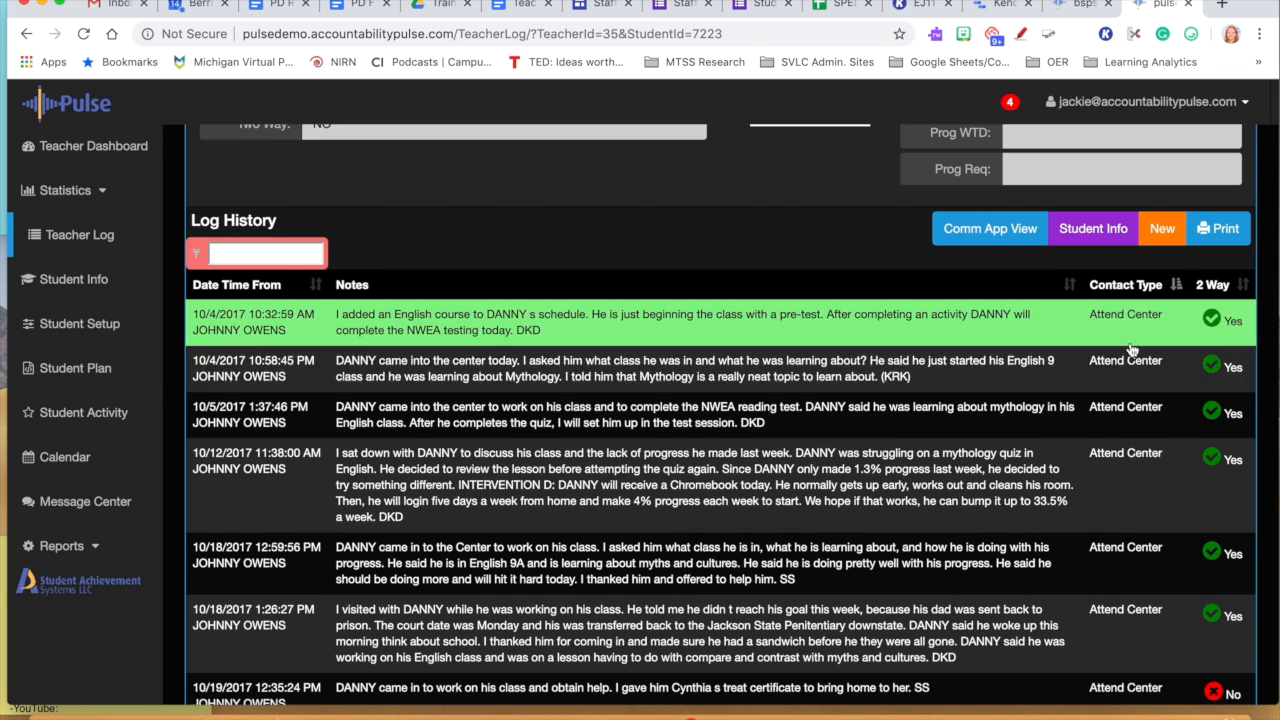
{"action": "left_click", "coordinate": [212, 287]}
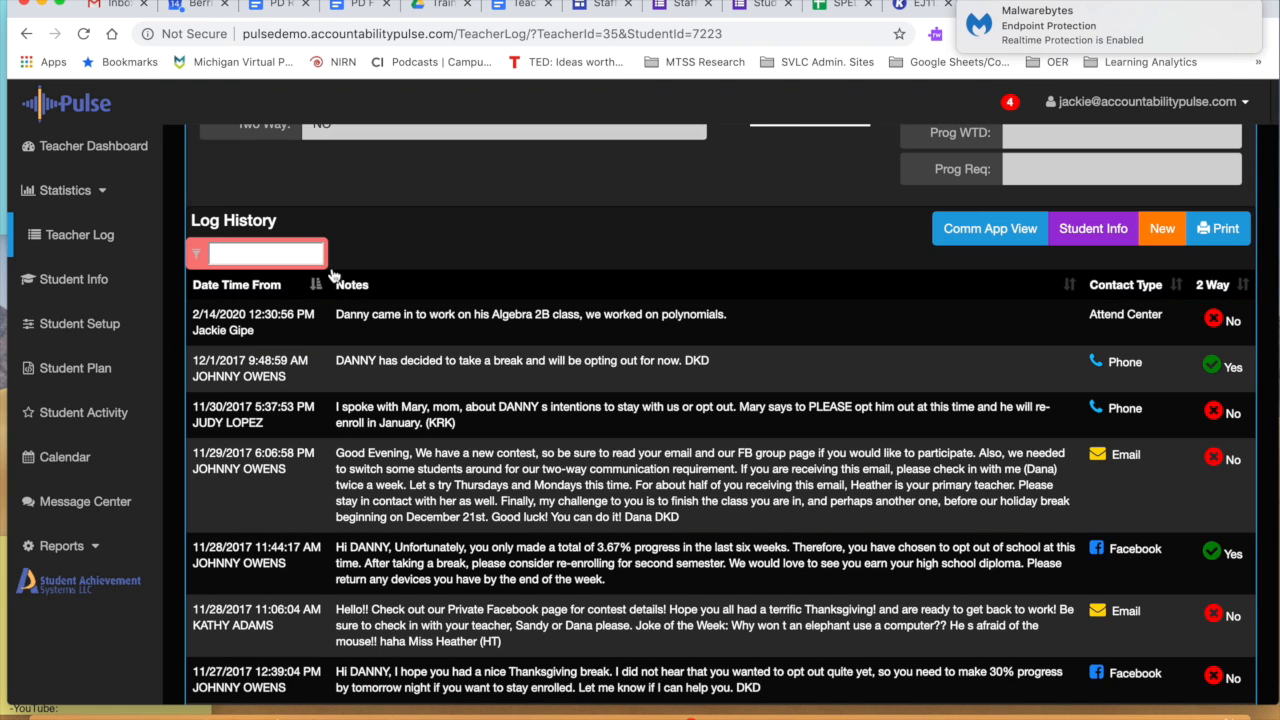
{"action": "scroll", "coordinate": [501, 297], "scroll_direction": "down", "scroll_amount": 2}
{"action": "scroll", "coordinate": [501, 297], "scroll_direction": "up", "scroll_amount": 5}
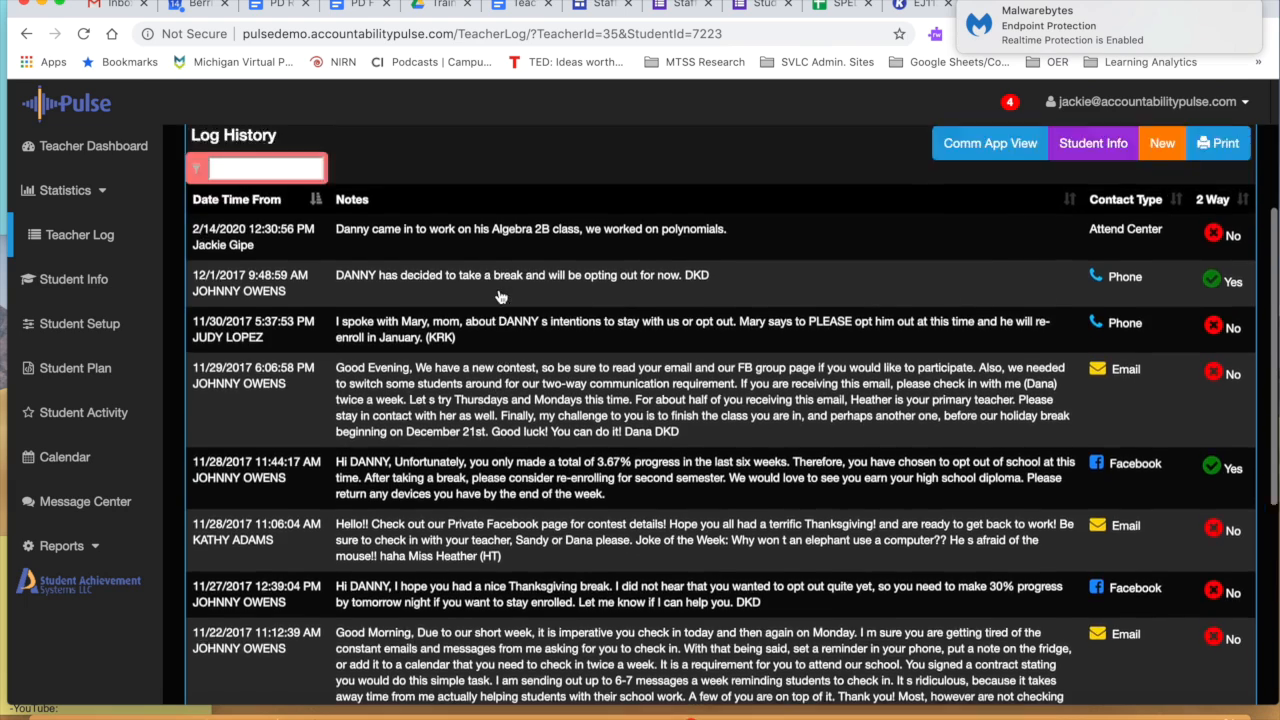